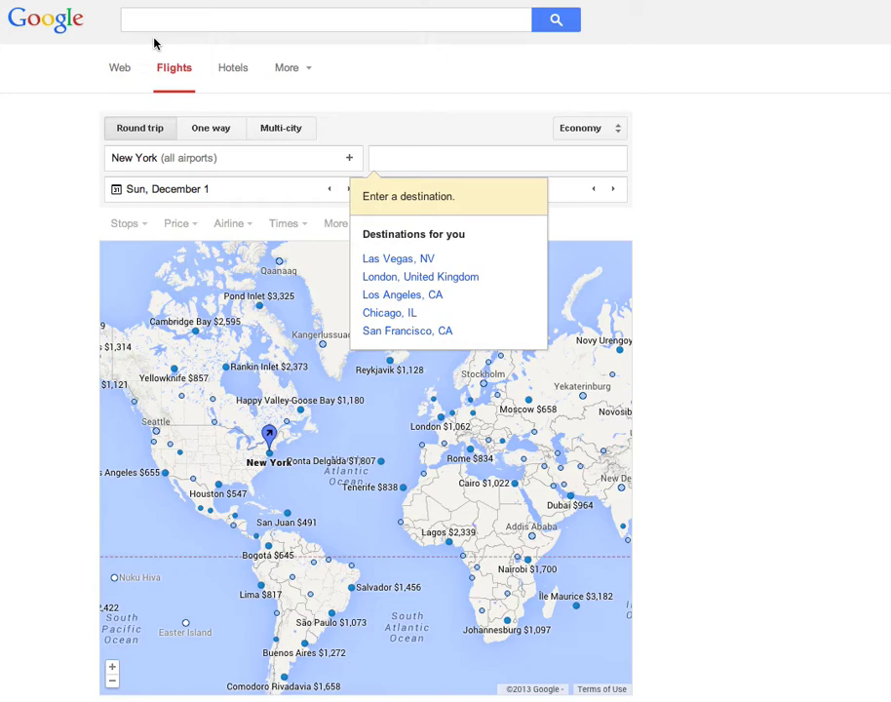
Set the destination to Las Vegas Mccarran International (LAS) by entering 'Las Ve'
click(151, 17)
click(384, 156)
click(396, 159)
text(Las Ve)
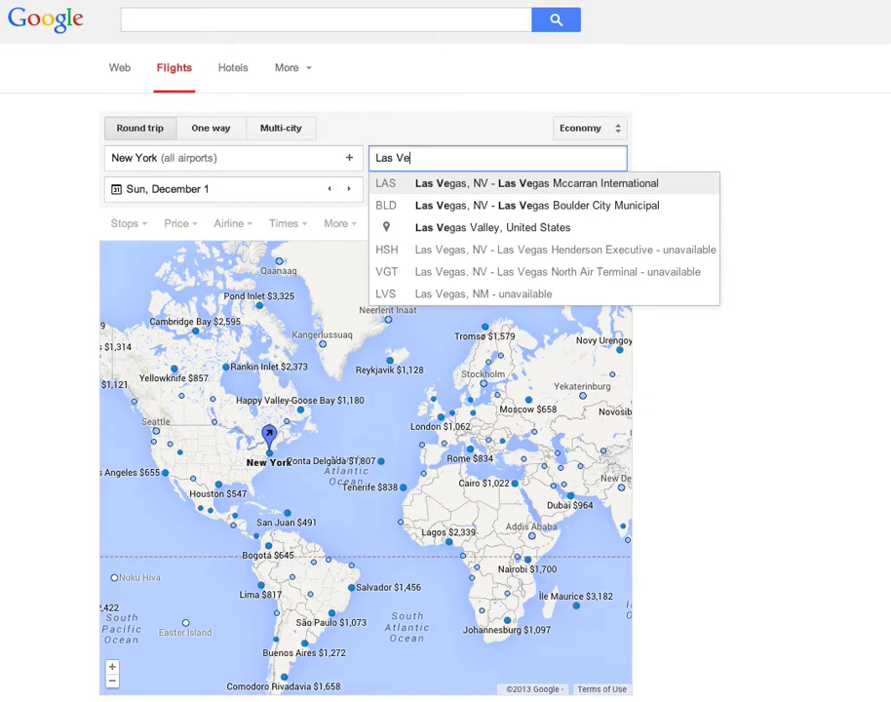
click(541, 185)
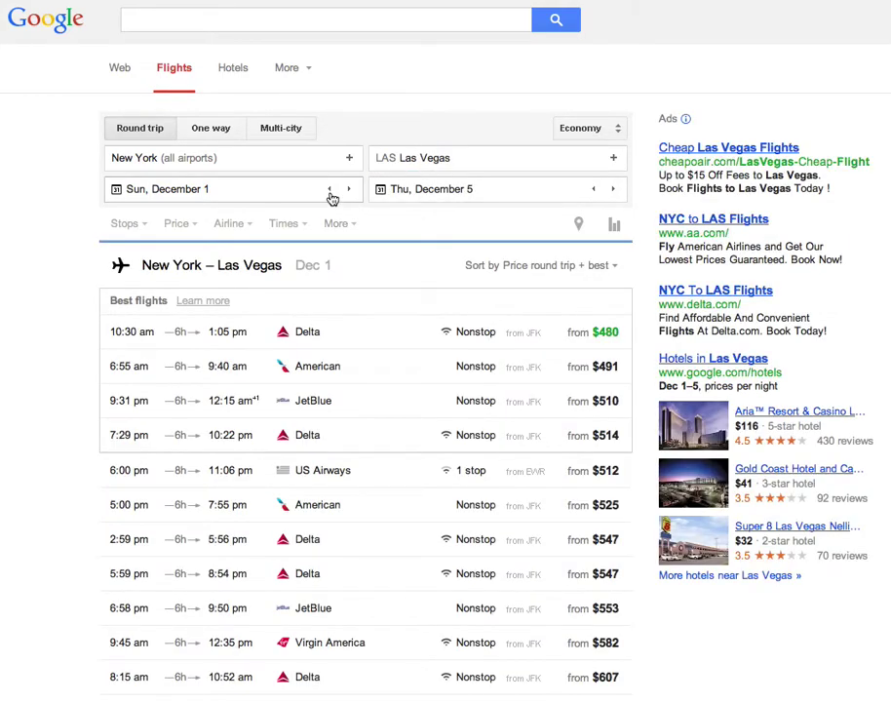
Set the trip dates to depart Wednesday, March 12 and return Wednesday, March 19
click(117, 194)
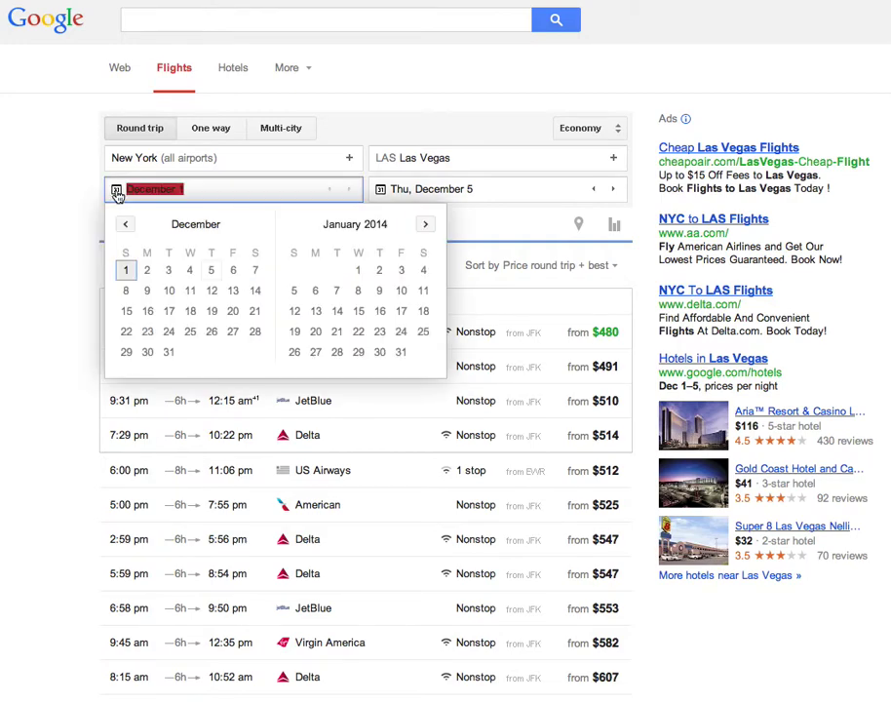
click(425, 225)
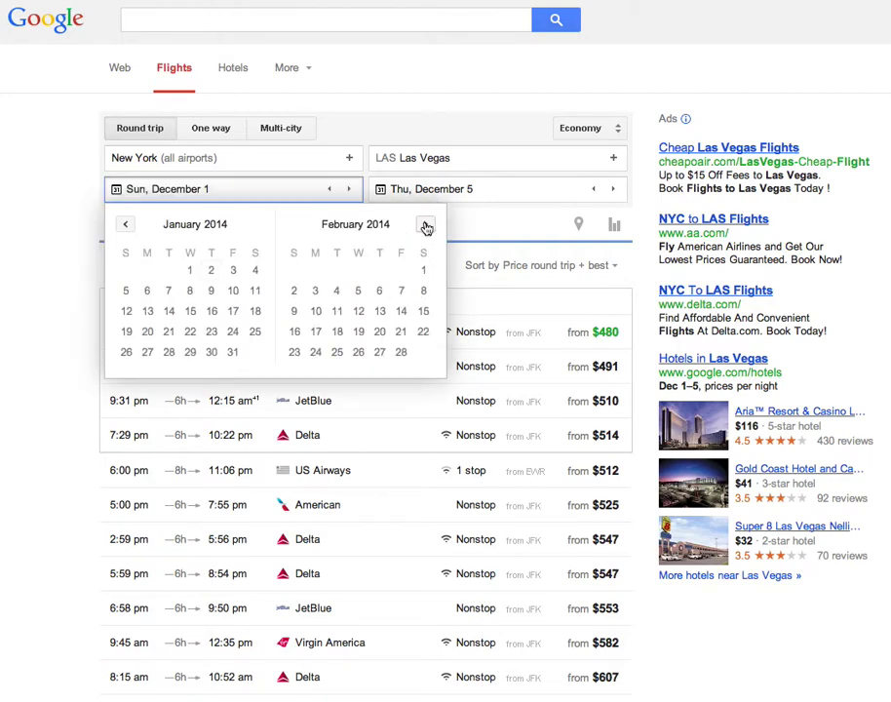
click(425, 225)
click(426, 225)
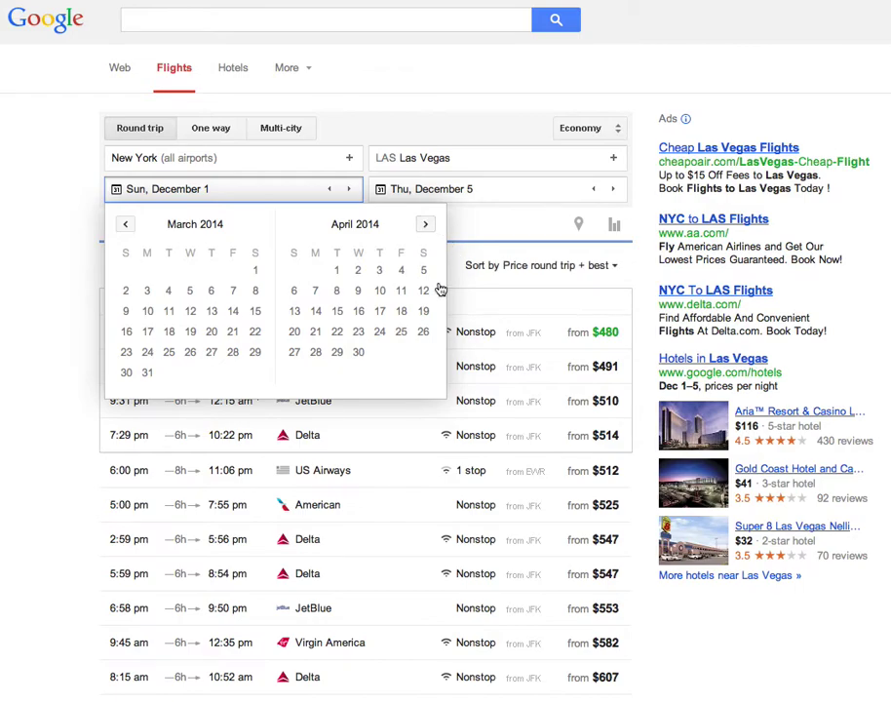
click(191, 312)
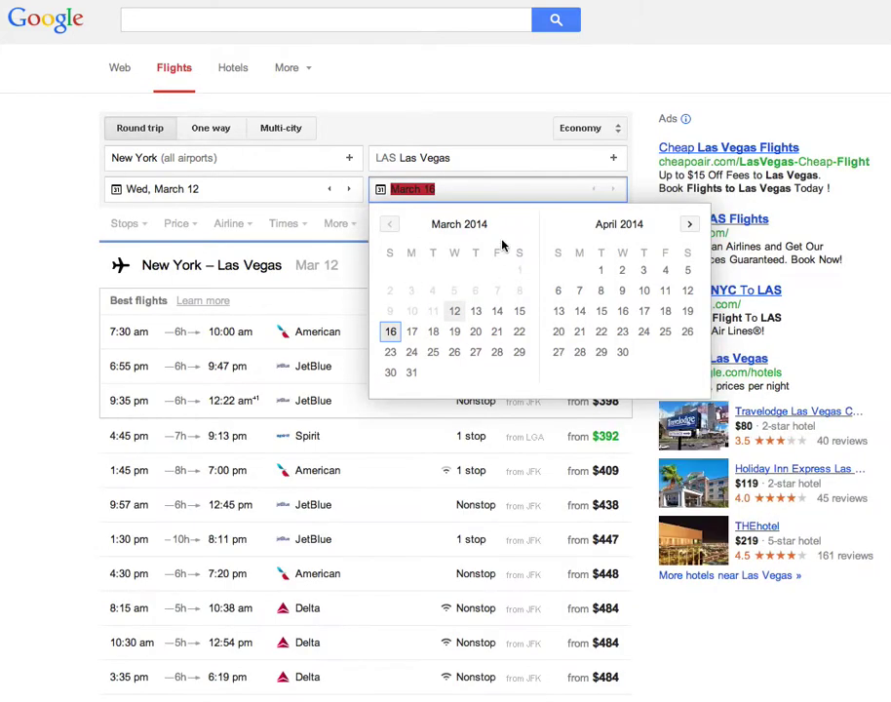
click(456, 333)
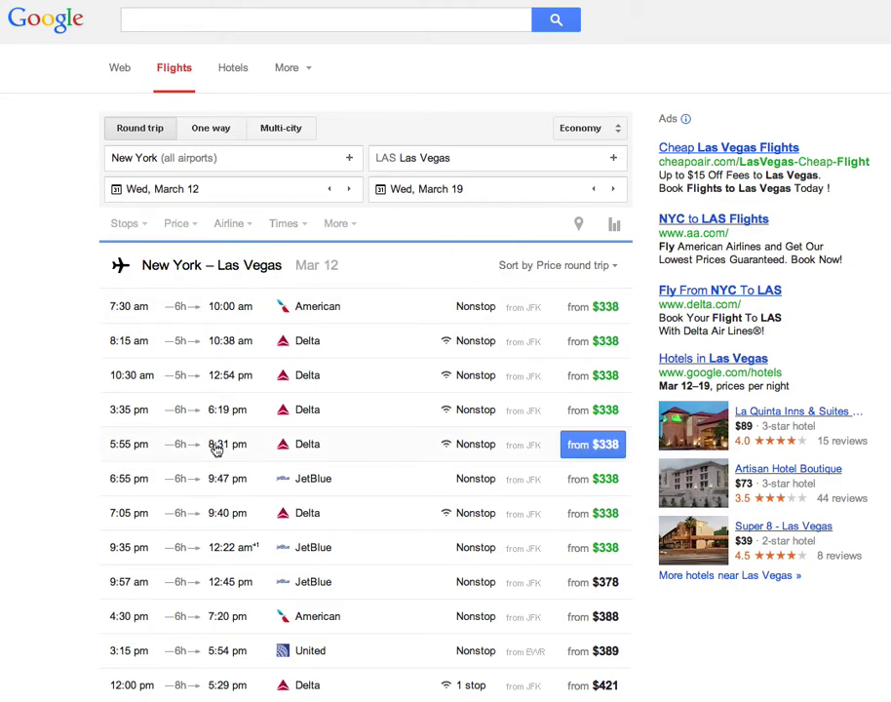
scroll(270, 425, down, 2)
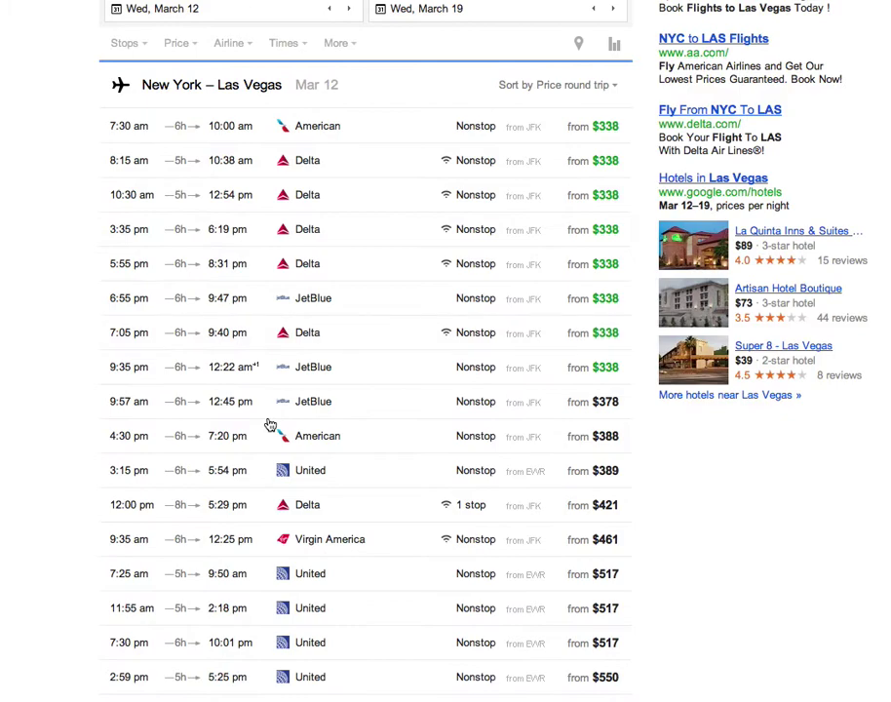
scroll(270, 424, up, 1)
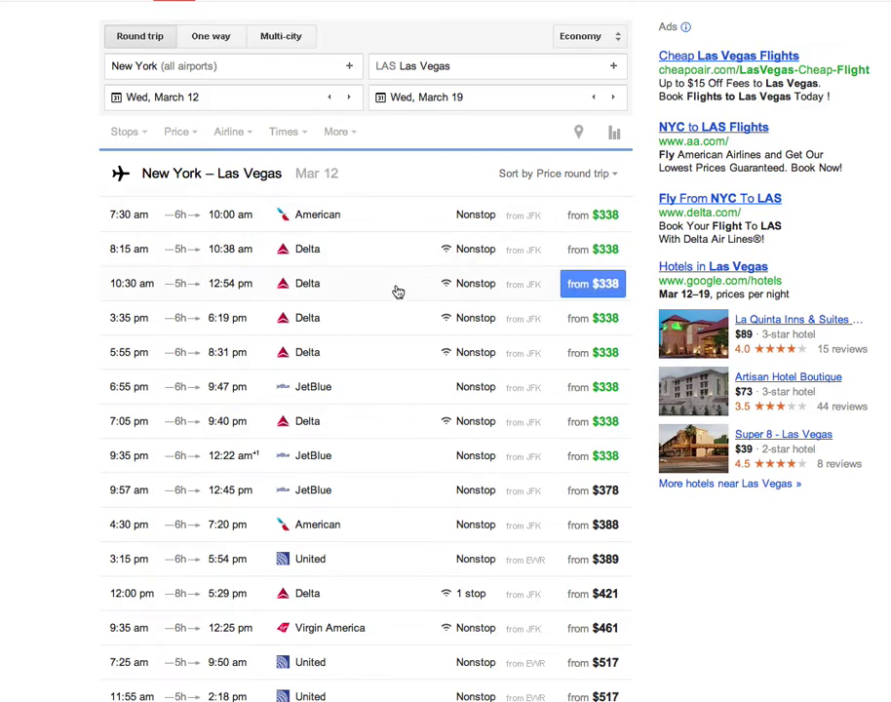
scroll(369, 377, down, 2)
scroll(370, 373, down, 1)
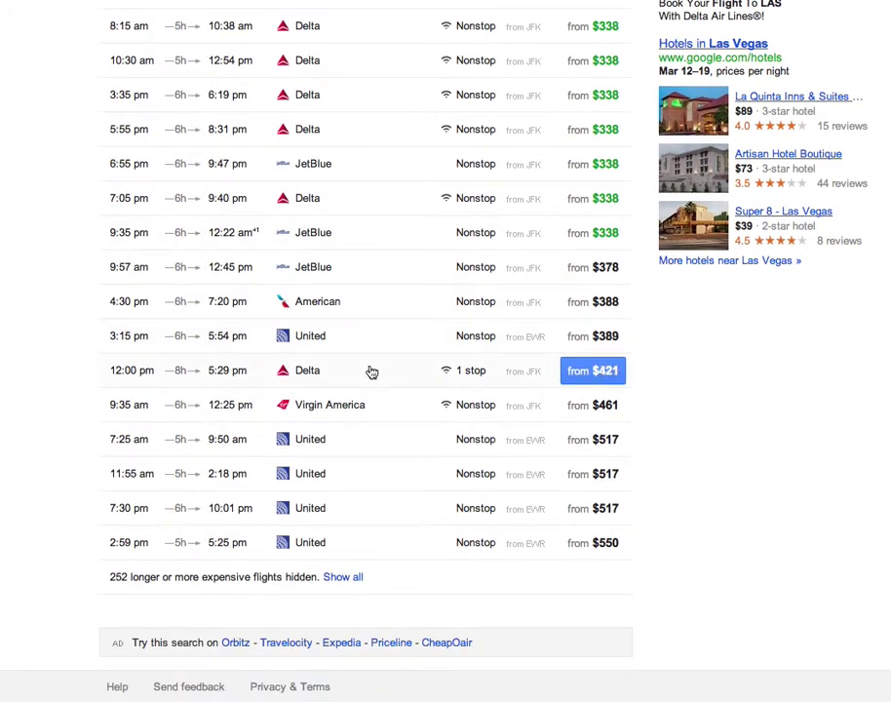
scroll(372, 373, up, 4)
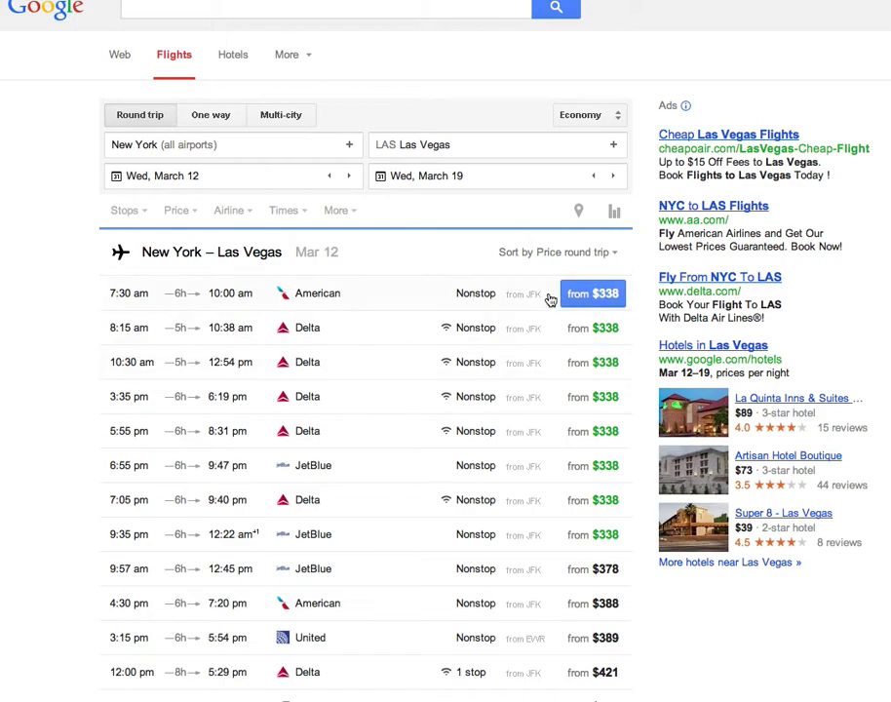
Display the Lowest fares bar chart for the 8-day New York–Las Vegas trip
click(616, 215)
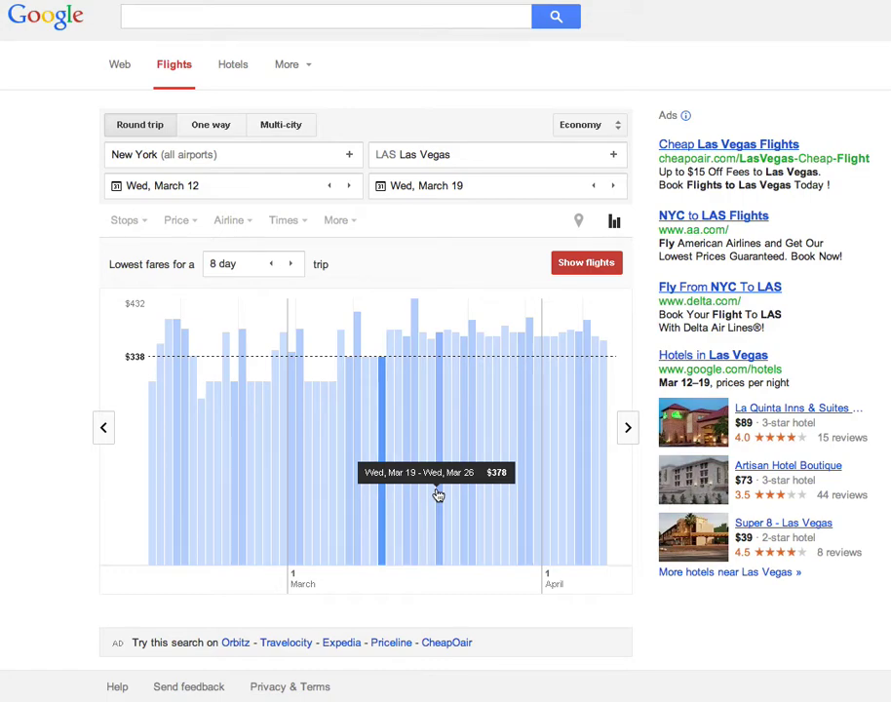
Choose the $270 Feb 18 – Feb 25 fare and browse the resulting flight list
click(202, 478)
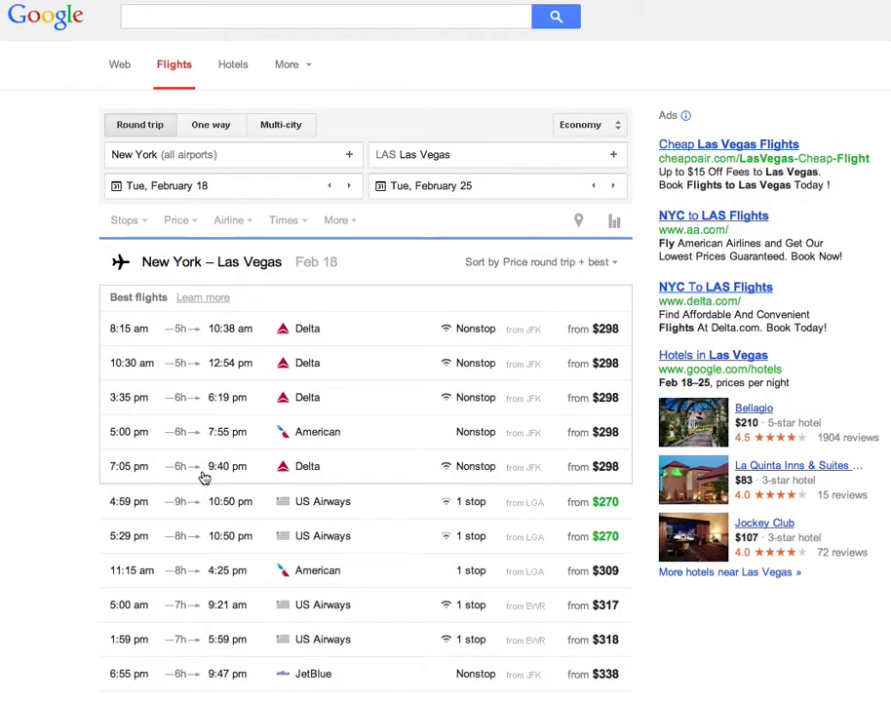
scroll(468, 570, down, 1)
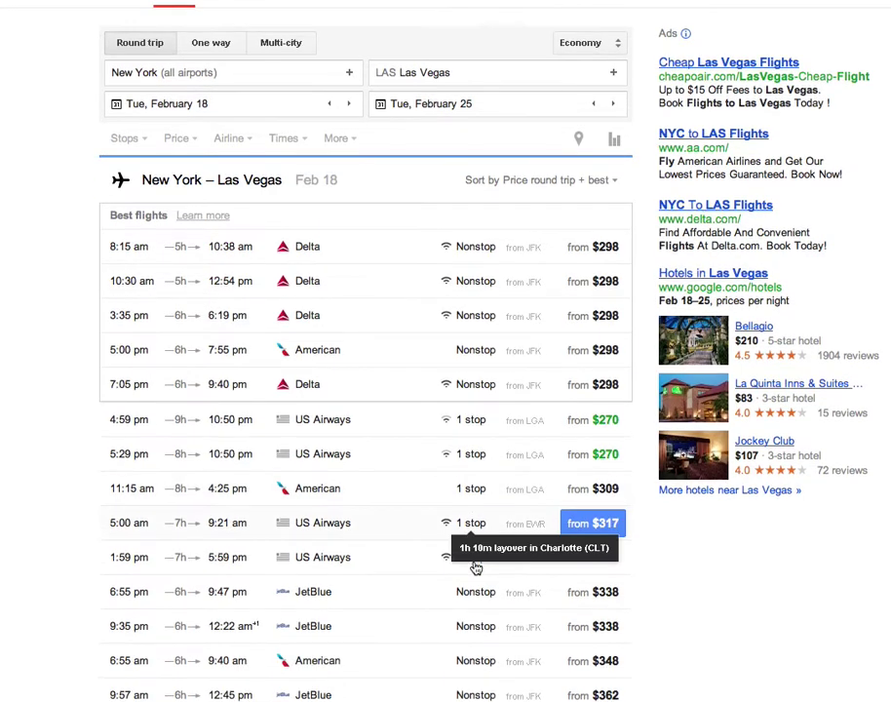
scroll(476, 570, down, 2)
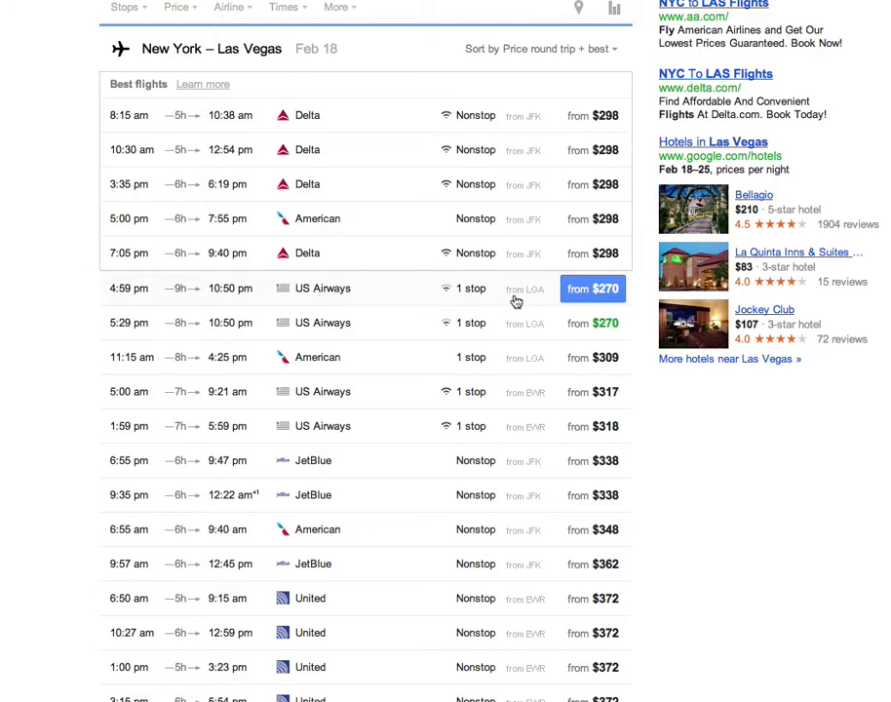
mouse_move(474, 295)
mouse_move(225, 294)
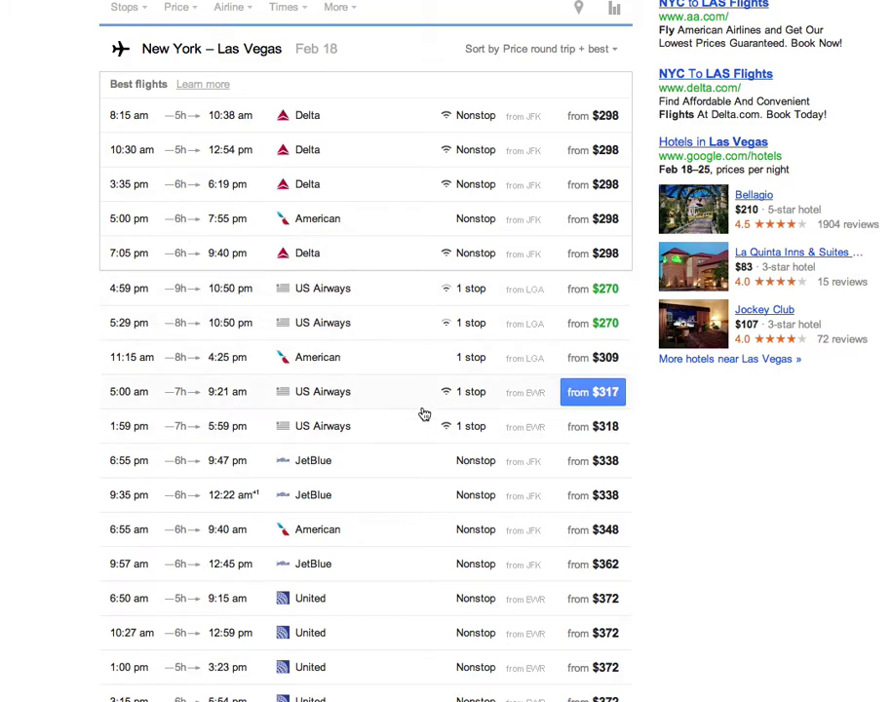
scroll(422, 413, up, 2)
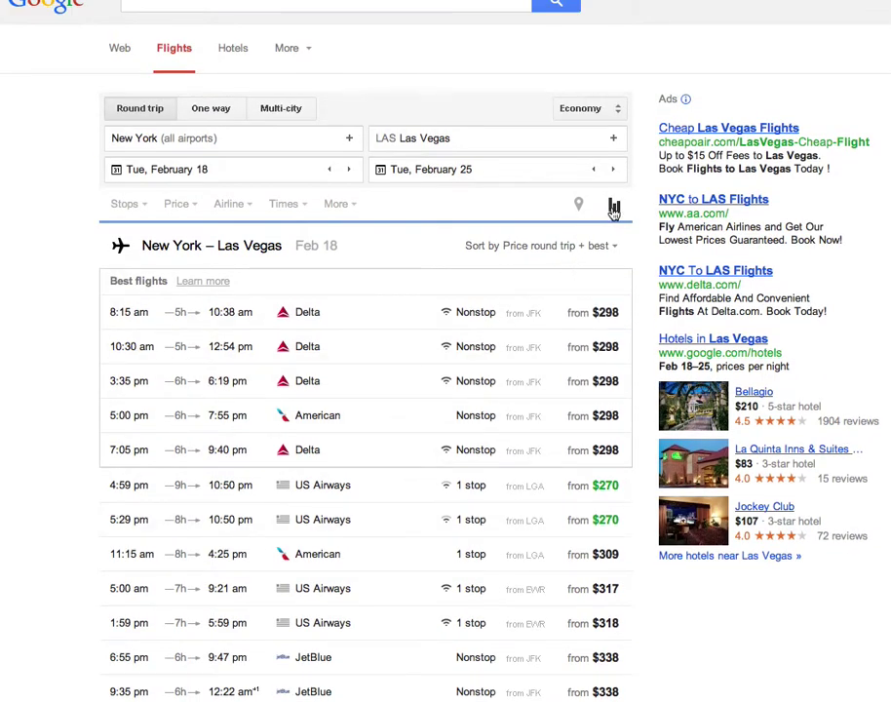
Reopen the fare chart, step back one month, and limit Stops to Nonstop
click(614, 206)
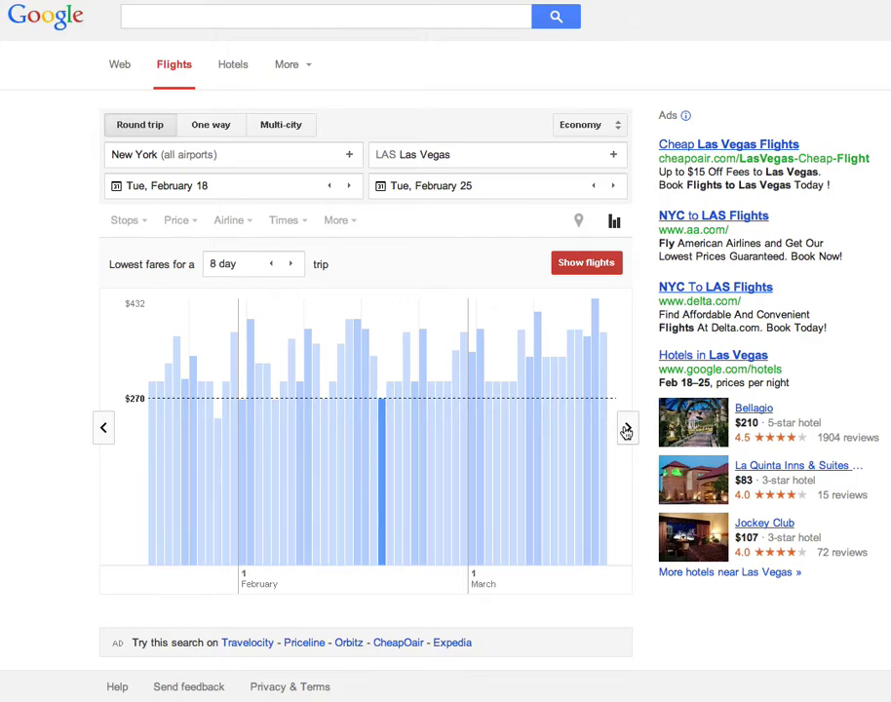
click(104, 429)
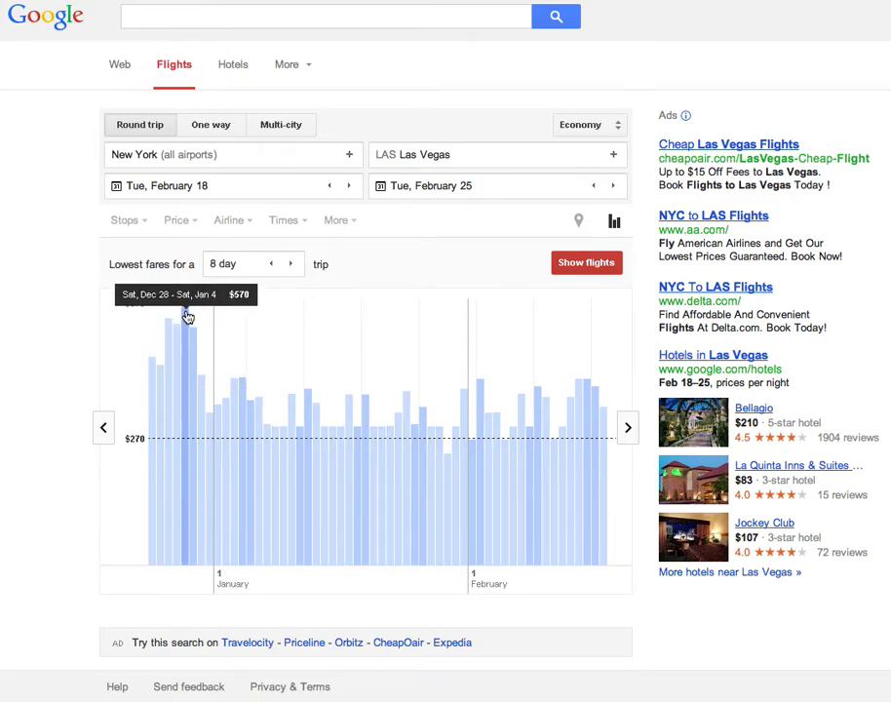
click(144, 224)
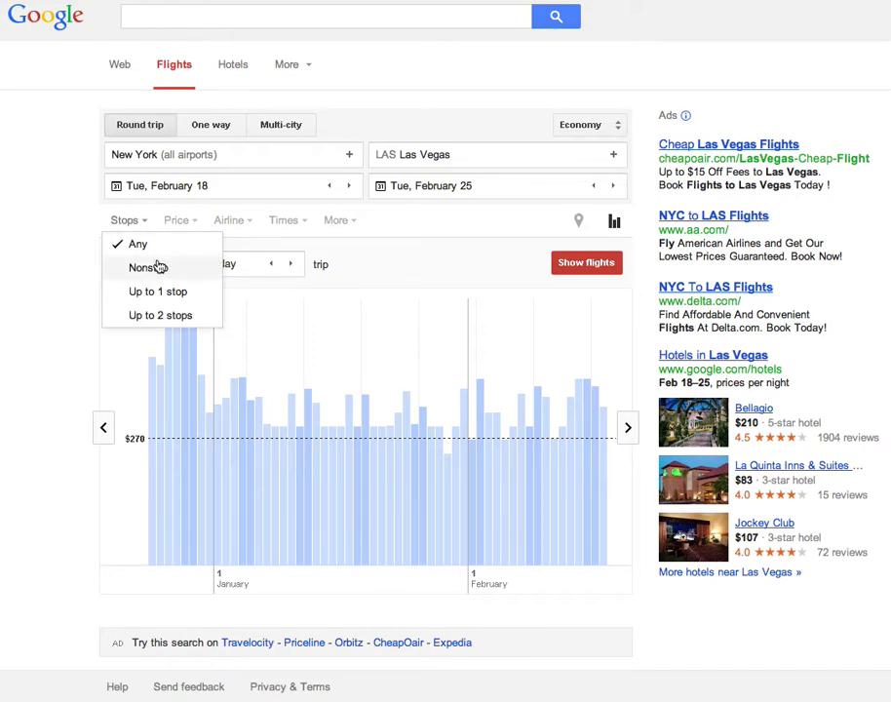
click(159, 271)
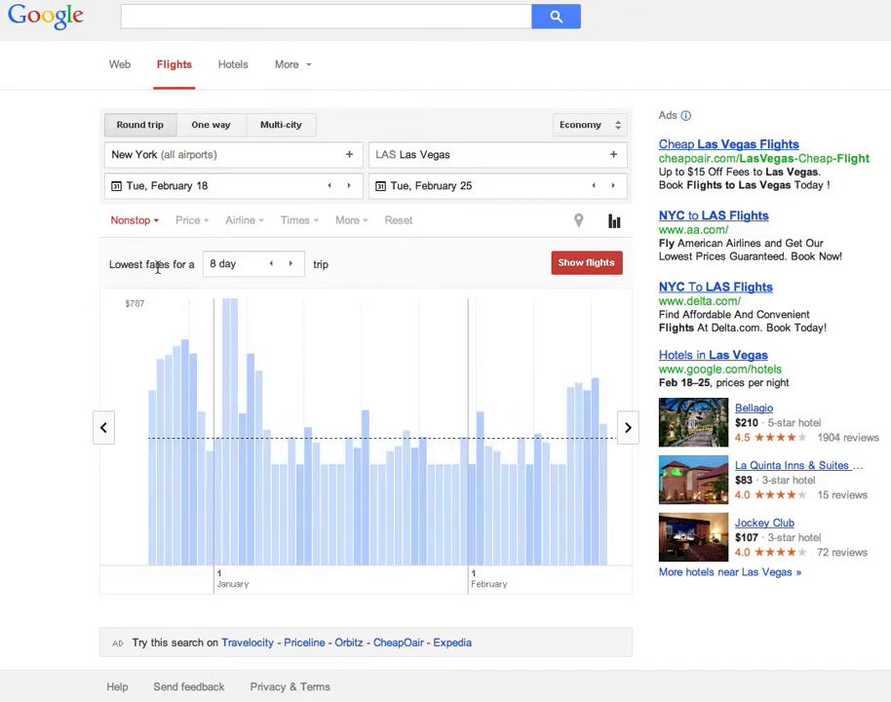
Check American, Delta, JetBlue and Southwest in the Airline filter, leaving Spirit and Frontier unchecked
click(258, 224)
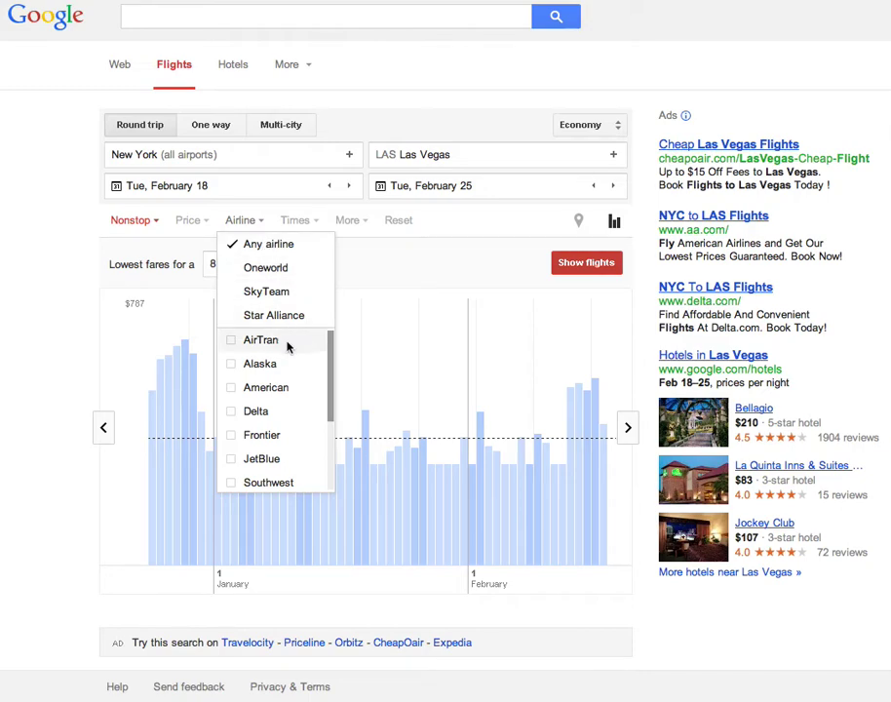
scroll(299, 423, down, 2)
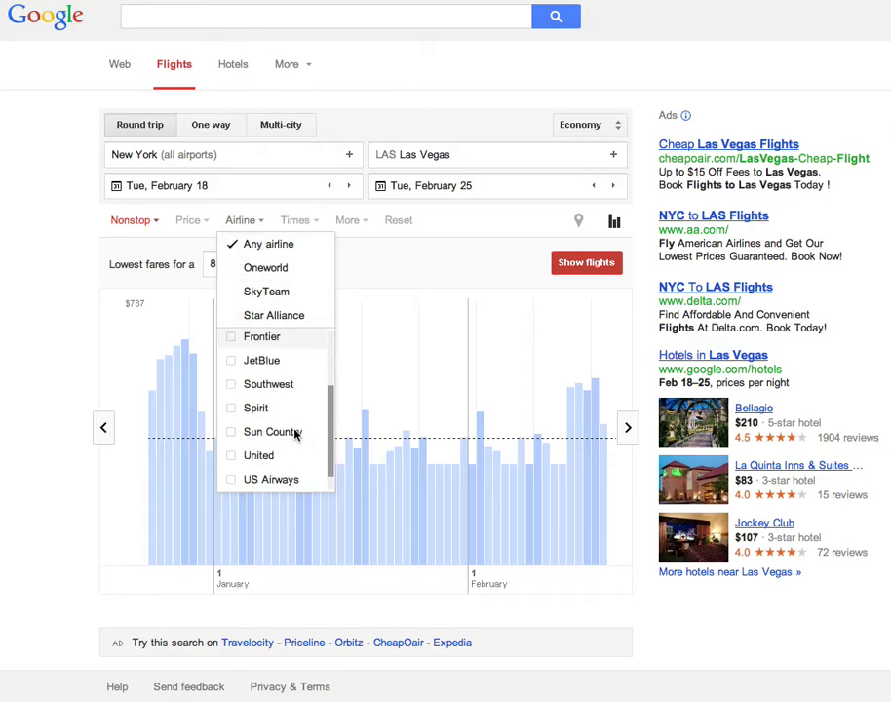
click(234, 409)
scroll(245, 404, up, 2)
click(235, 394)
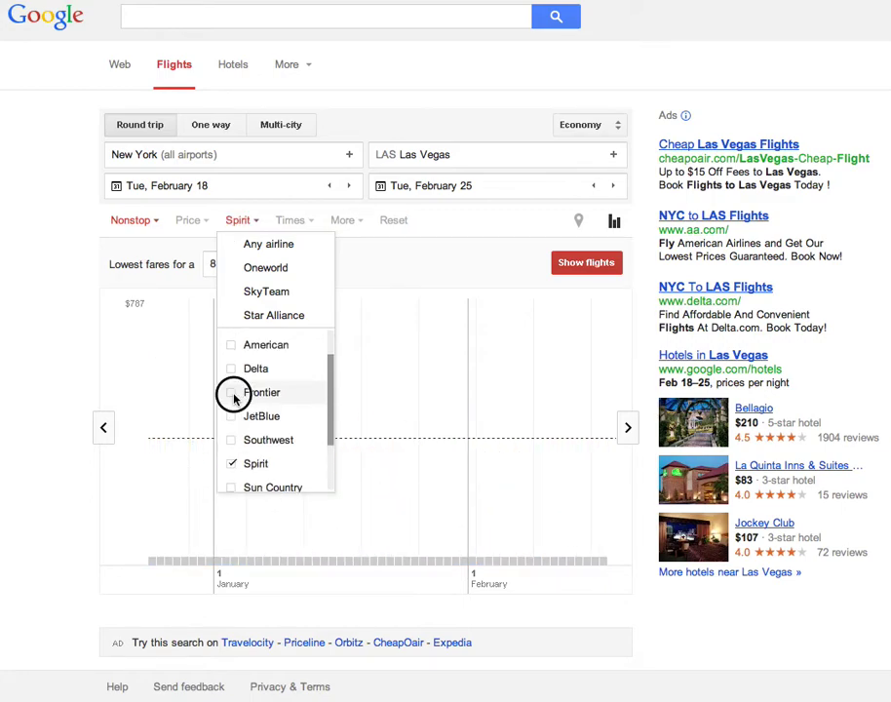
click(235, 392)
click(235, 464)
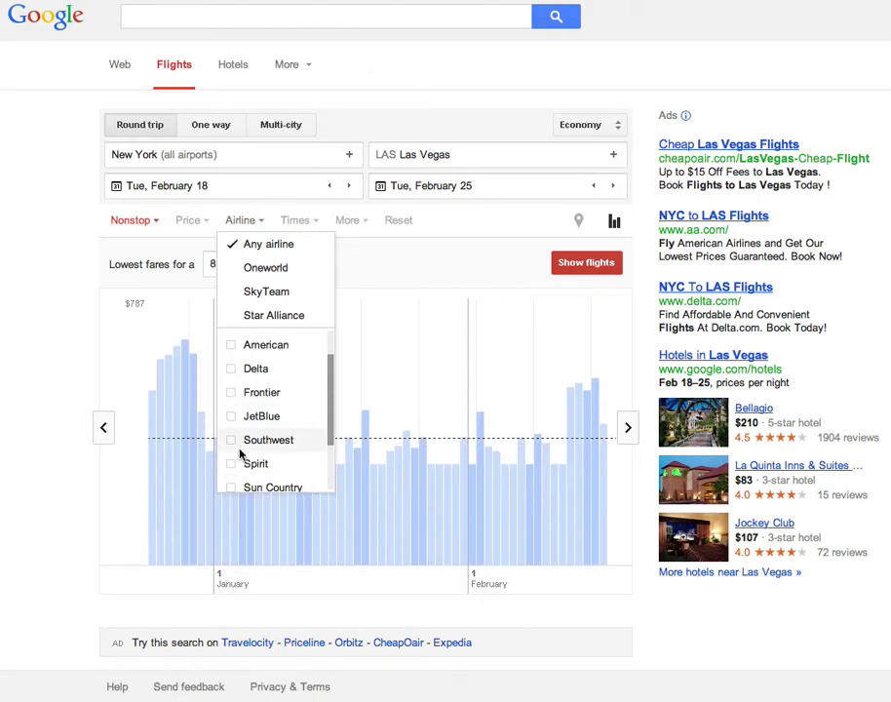
click(233, 417)
click(230, 442)
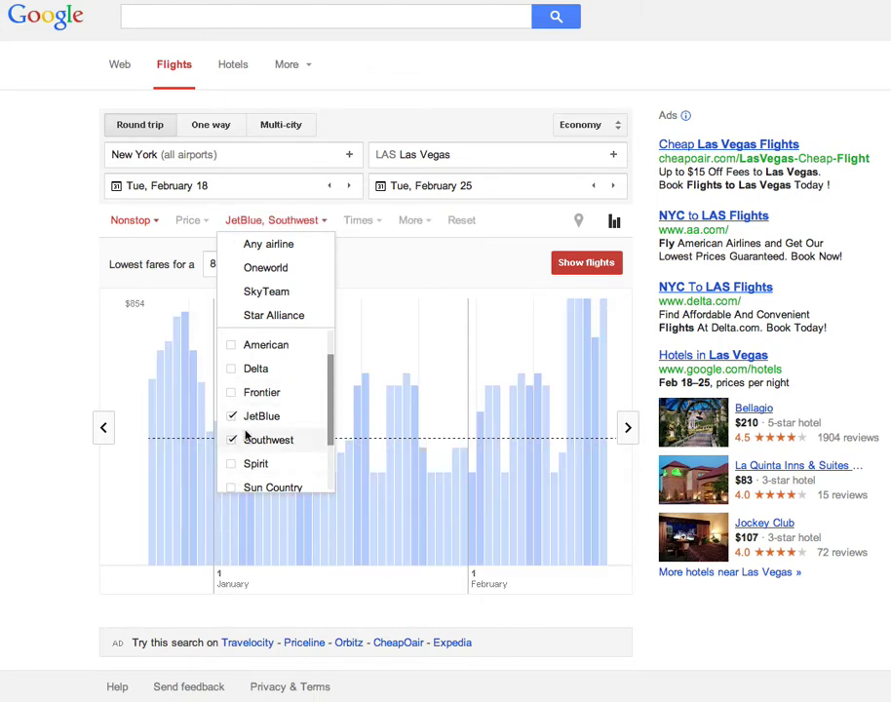
click(233, 349)
click(233, 372)
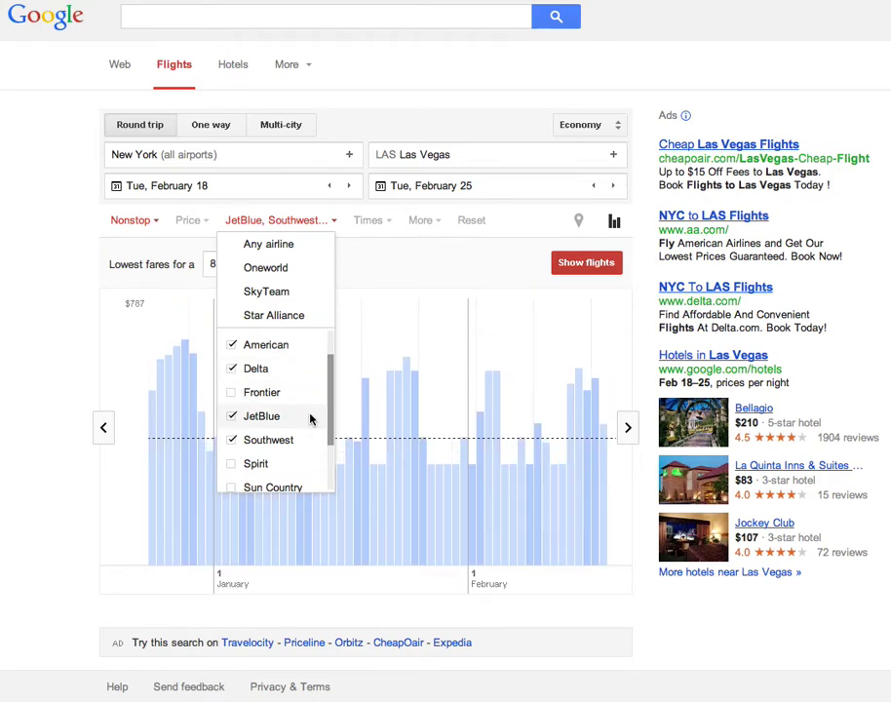
drag(332, 413, 333, 424)
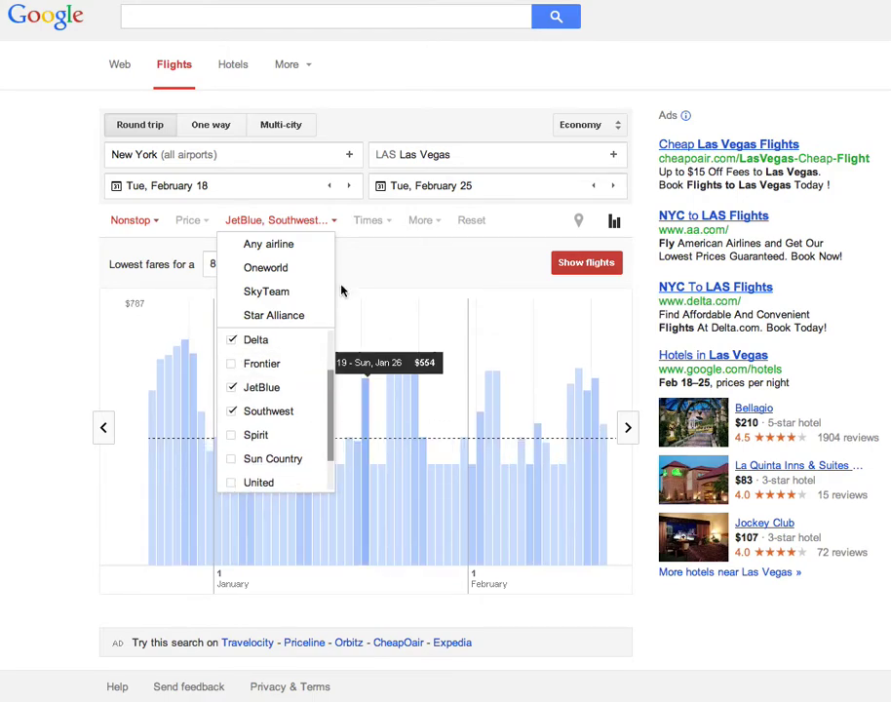
click(55, 310)
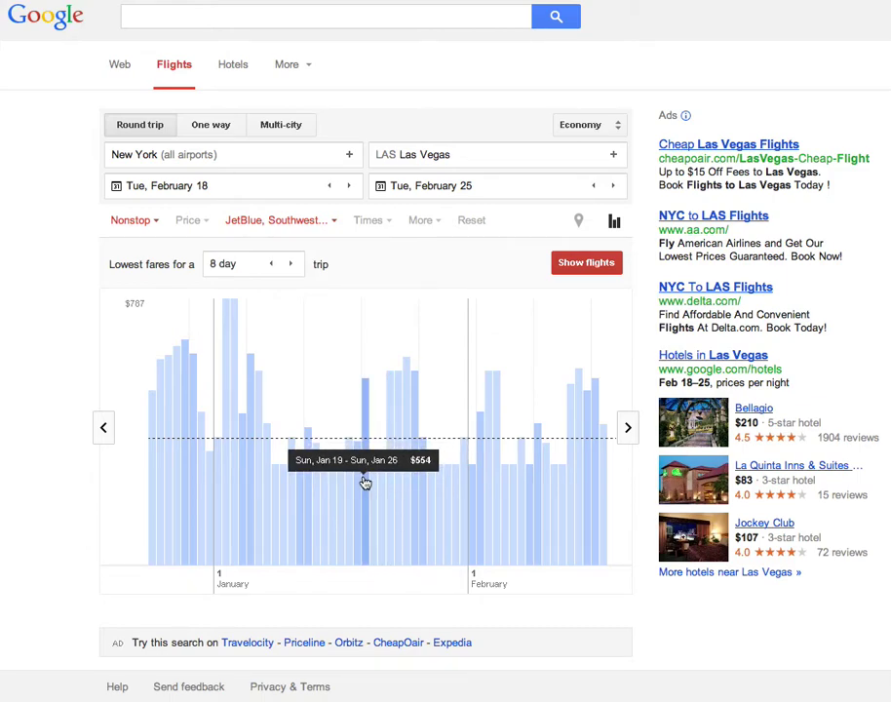
click(393, 226)
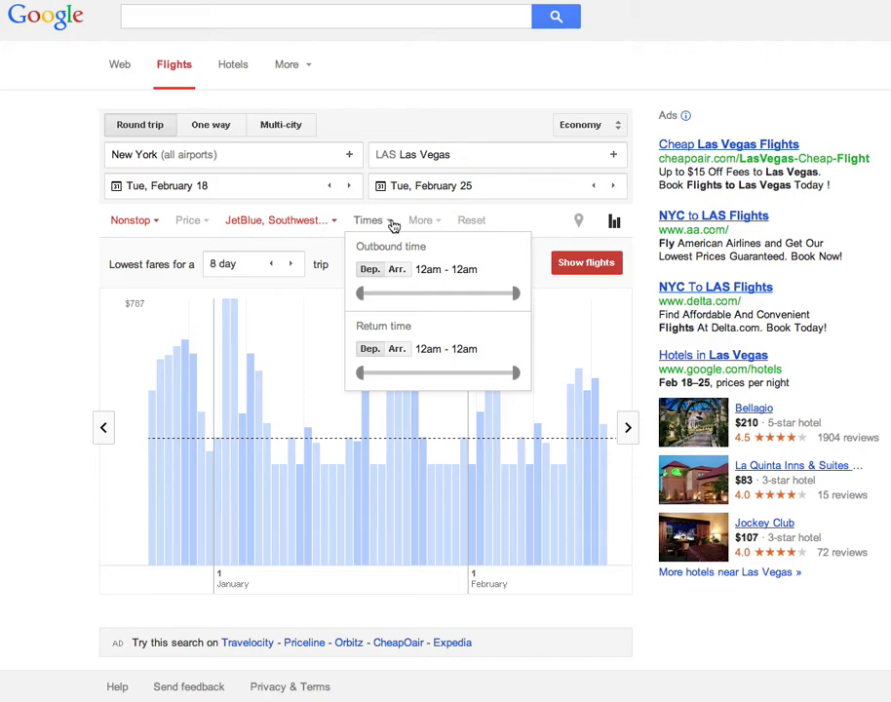
click(437, 224)
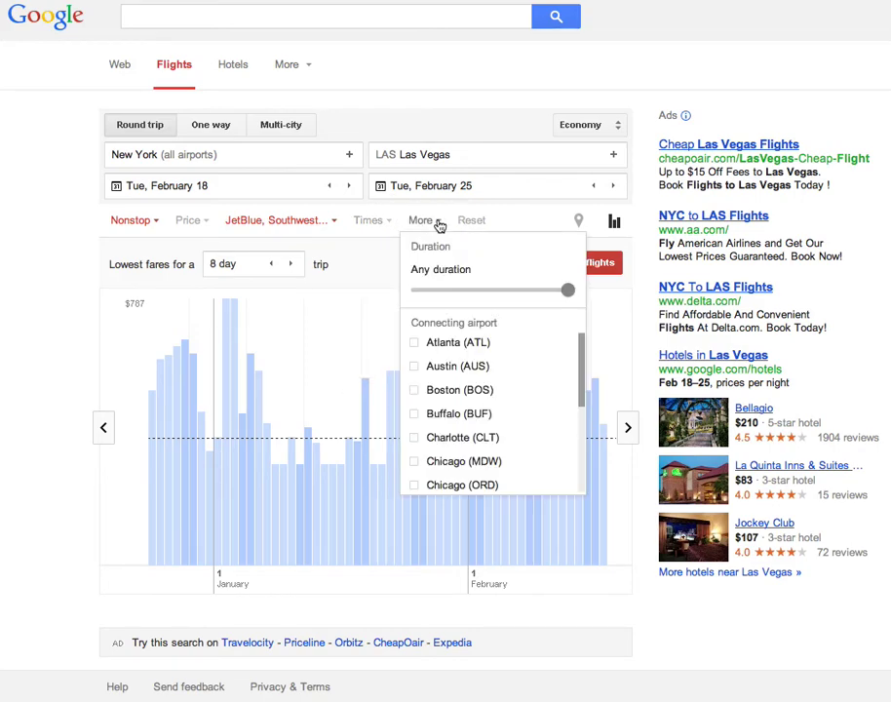
mouse_move(581, 382)
mouse_down()
mouse_move(582, 414)
mouse_move(576, 370)
mouse_up()
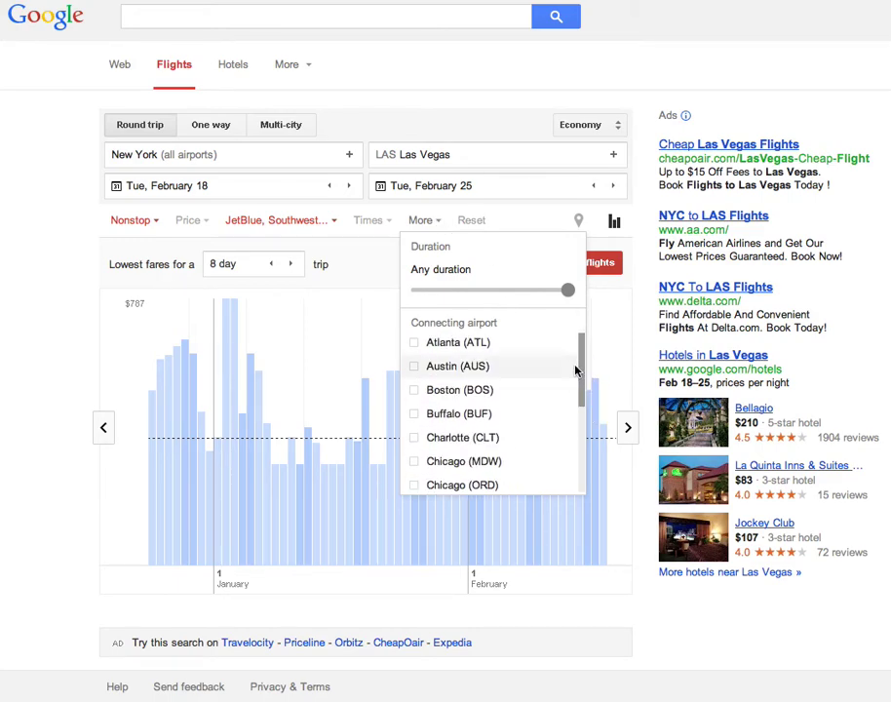
click(440, 225)
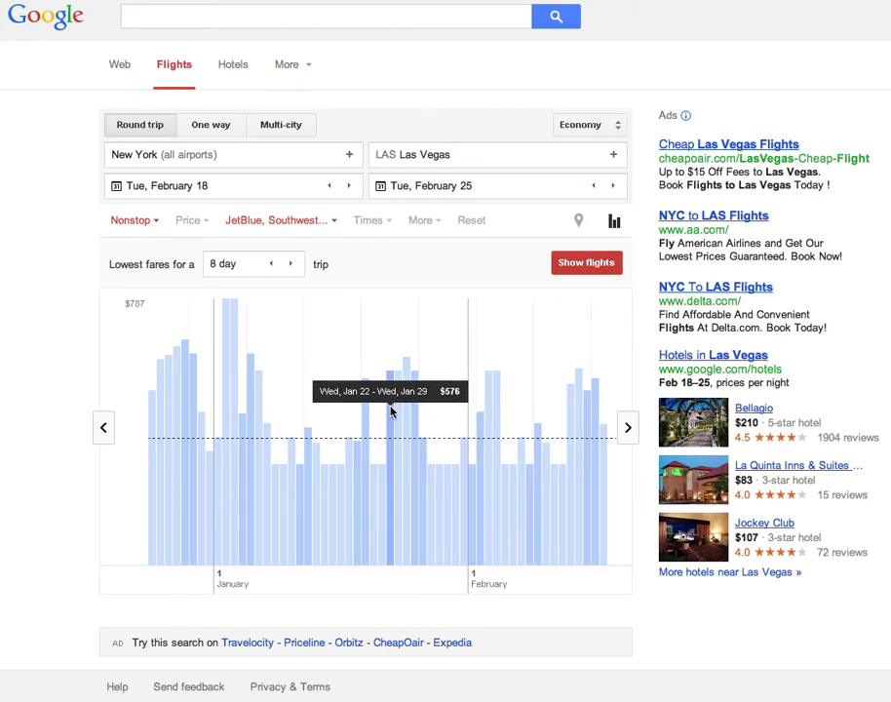
click(620, 126)
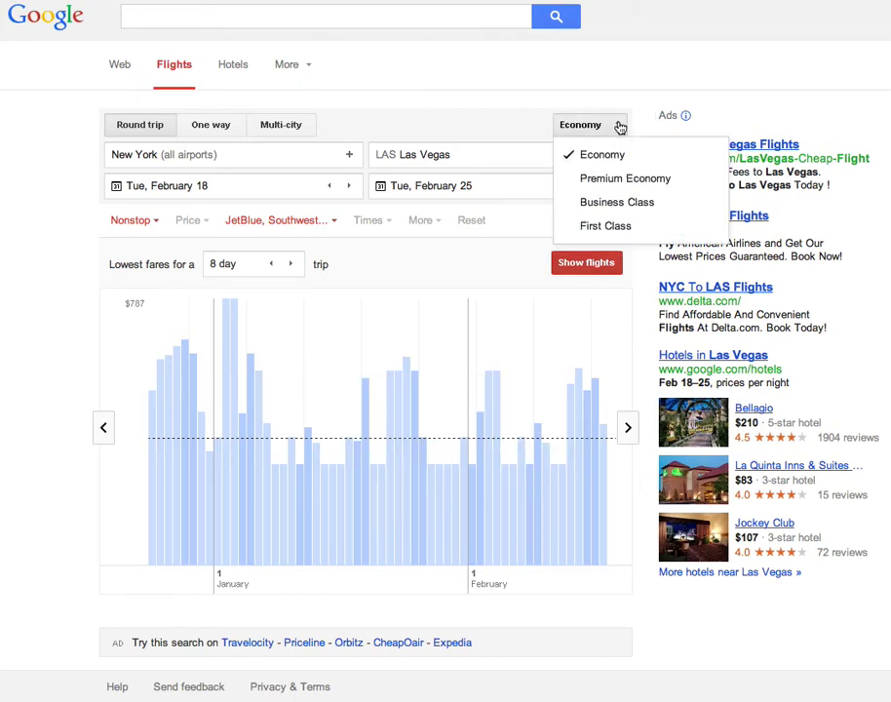
click(620, 128)
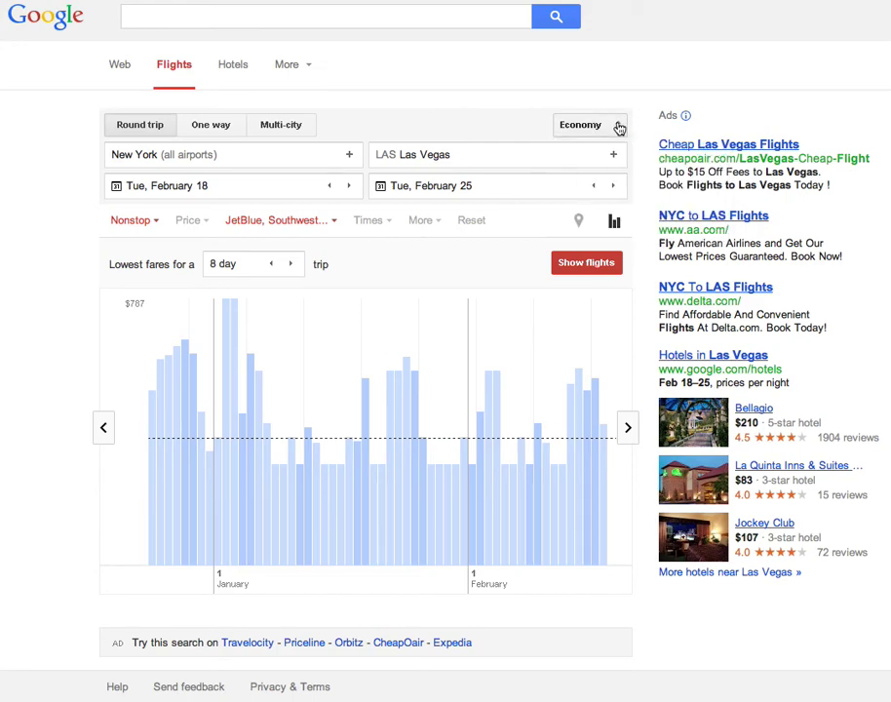